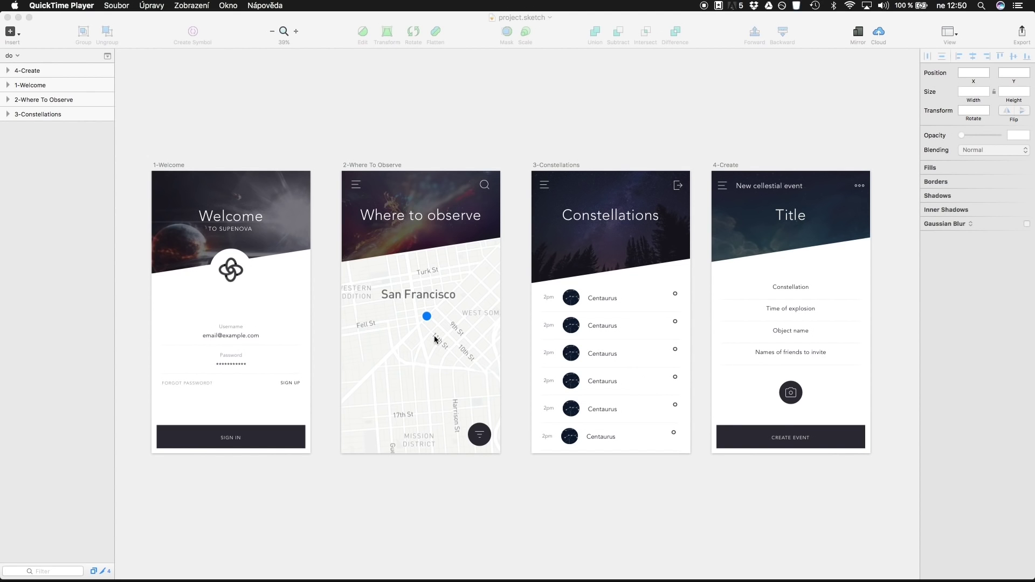
Select the 1-Welcome, 2-Where To Observe, 3-Constellations and 4-Create artboards in turn
click(165, 168)
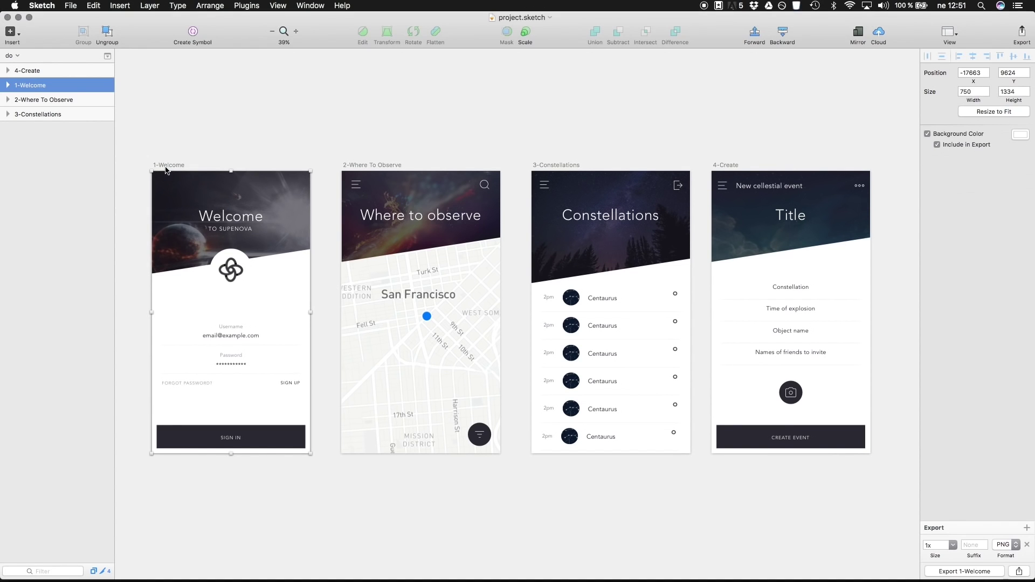
click(365, 174)
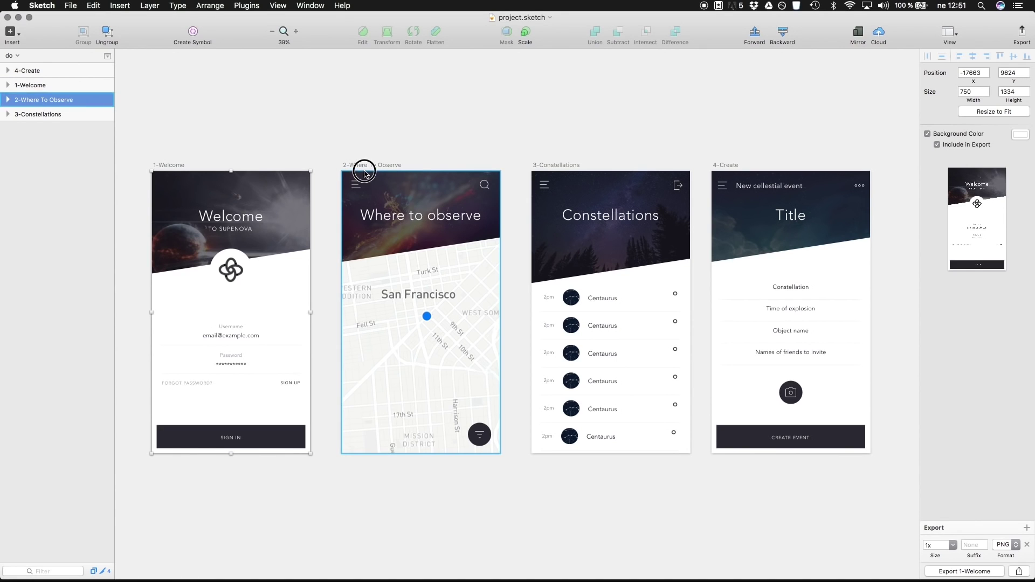
click(569, 168)
click(729, 165)
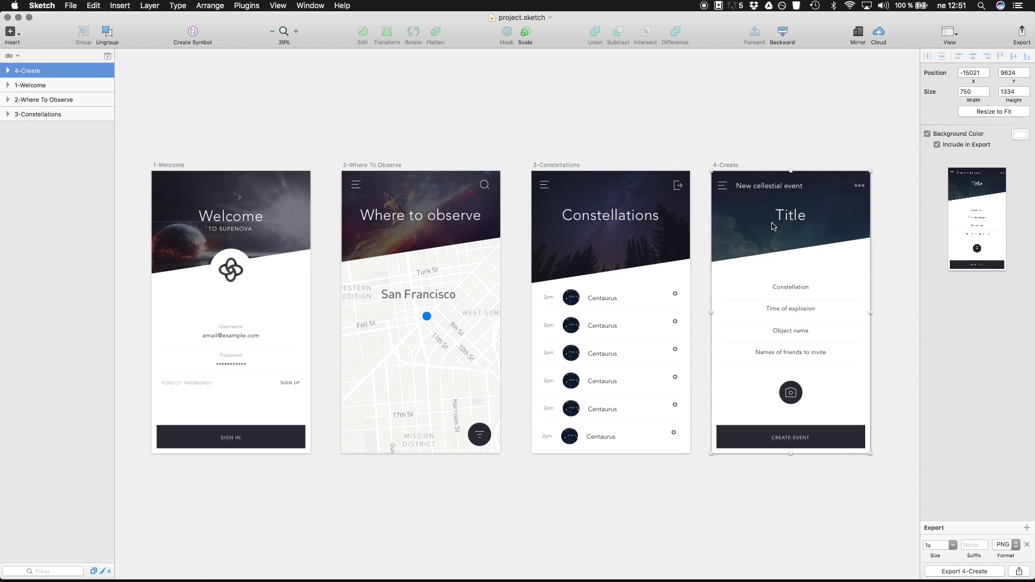
Expand the 4-Create artboard's nested layer groups, then bring up Supernova Studio
click(783, 344)
click(6, 74)
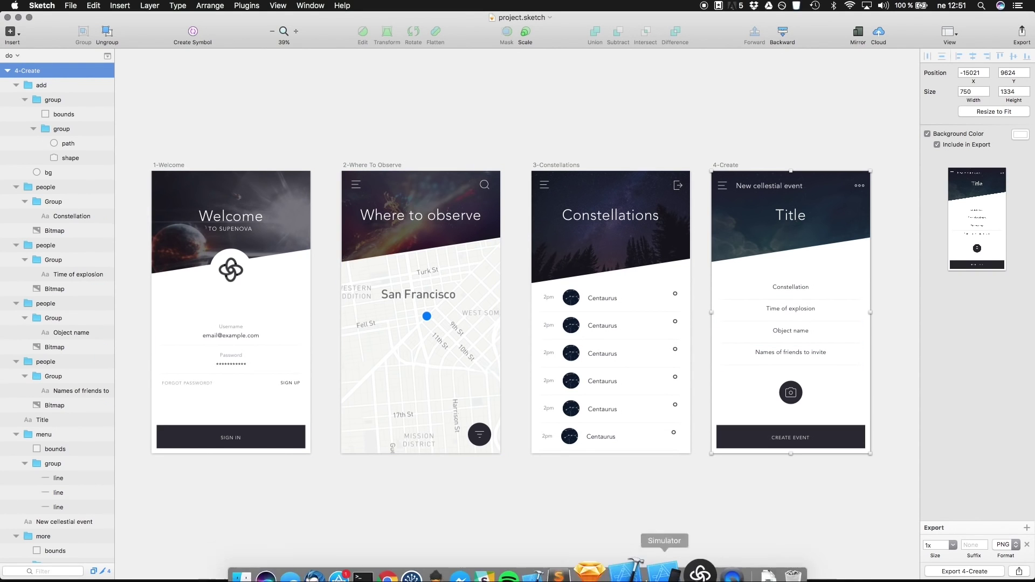
click(681, 566)
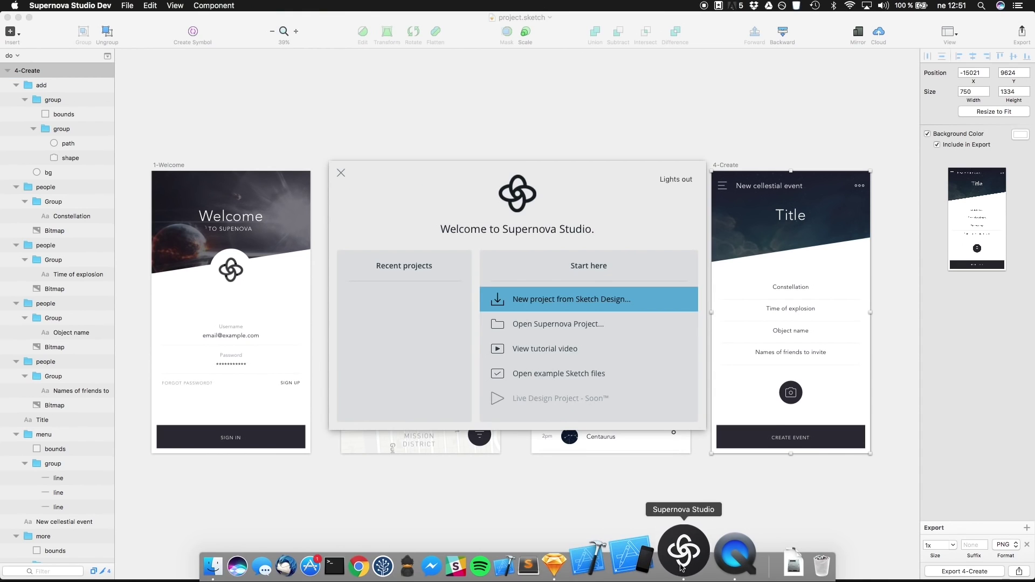
Create a new Supernova project from the project.sketch design on the Desktop
click(575, 309)
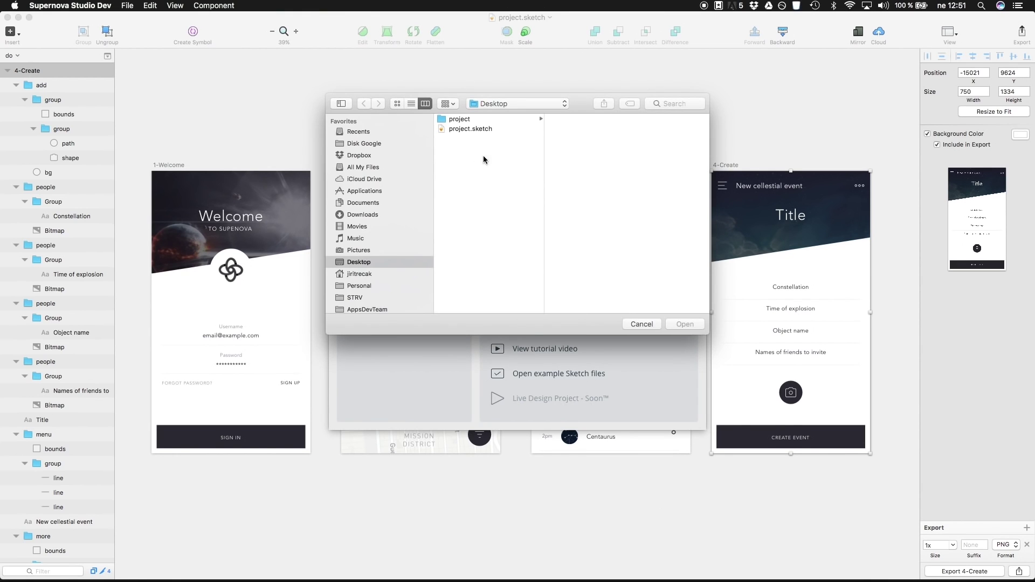
click(447, 131)
double_click(447, 130)
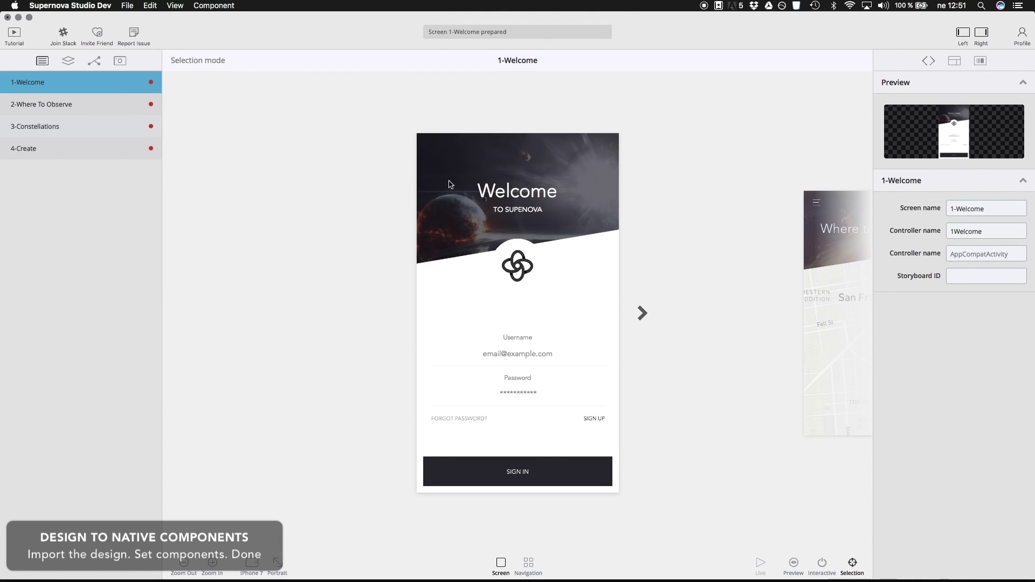
Inspect the avatar logo, email and password fields, and SIGN IN button on 1-Welcome
click(526, 279)
click(500, 351)
click(497, 391)
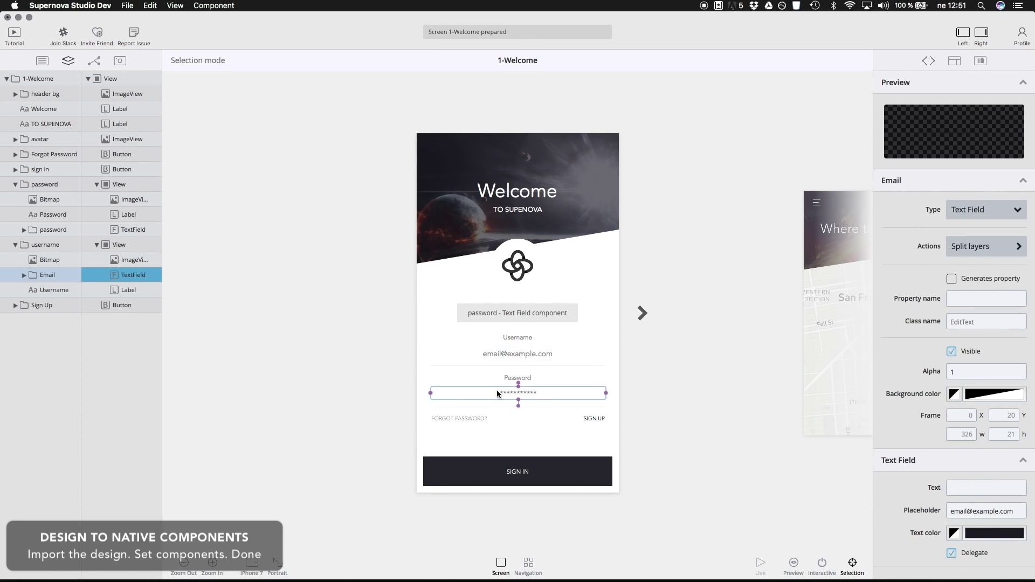
click(481, 470)
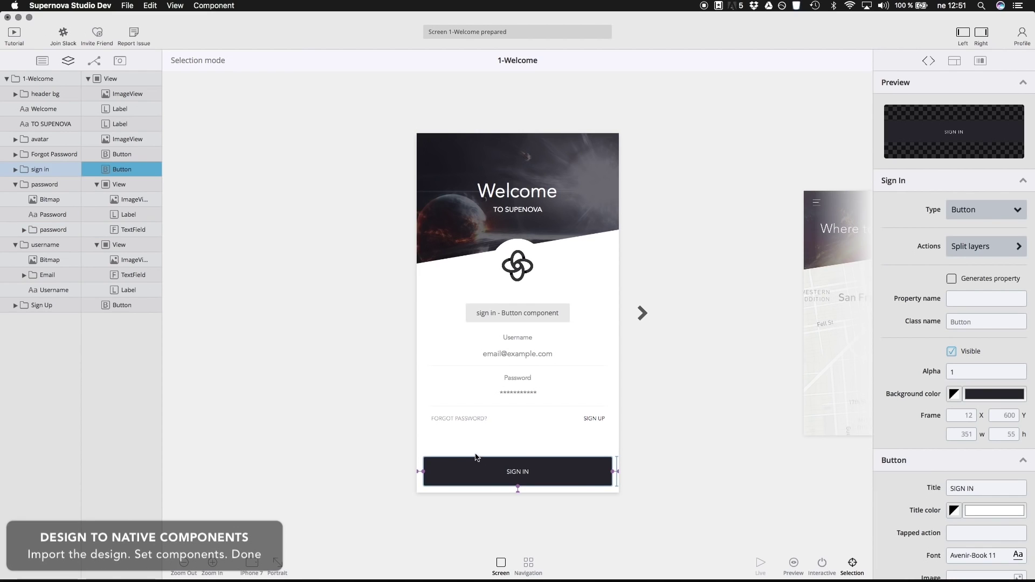
Change the avatar's type from Image View to Button, then enter Interactive preview
click(527, 272)
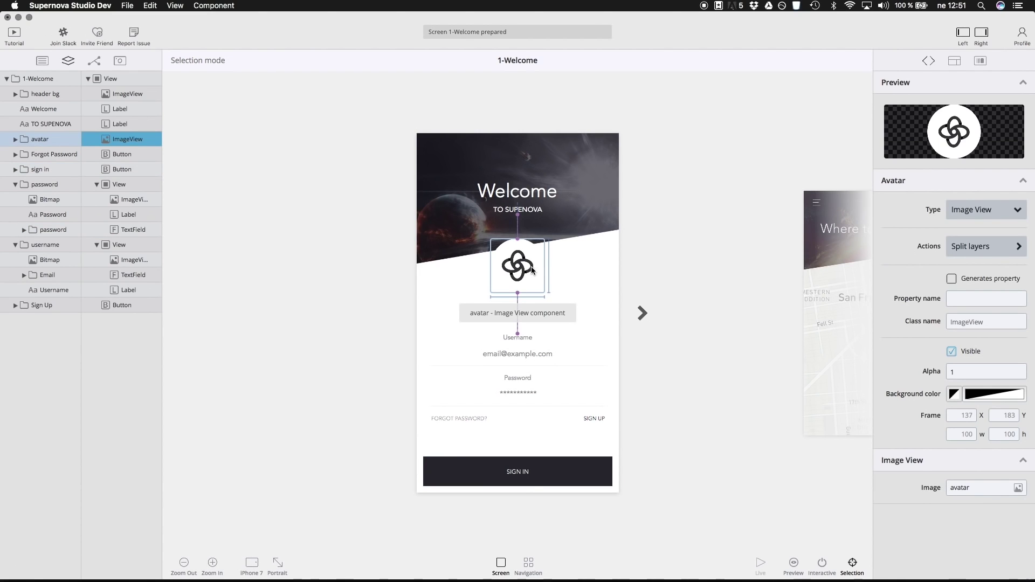
click(954, 210)
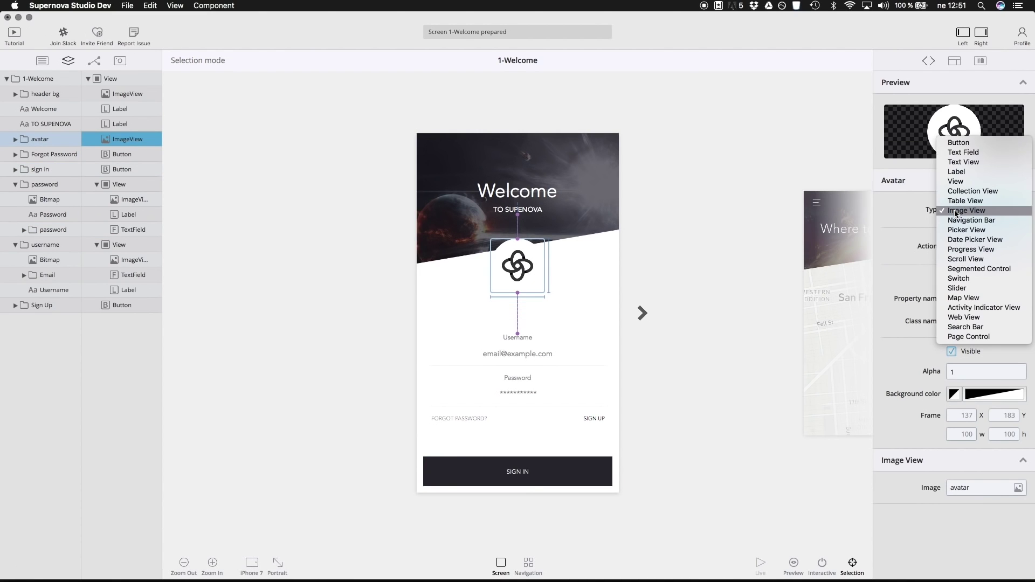
click(958, 143)
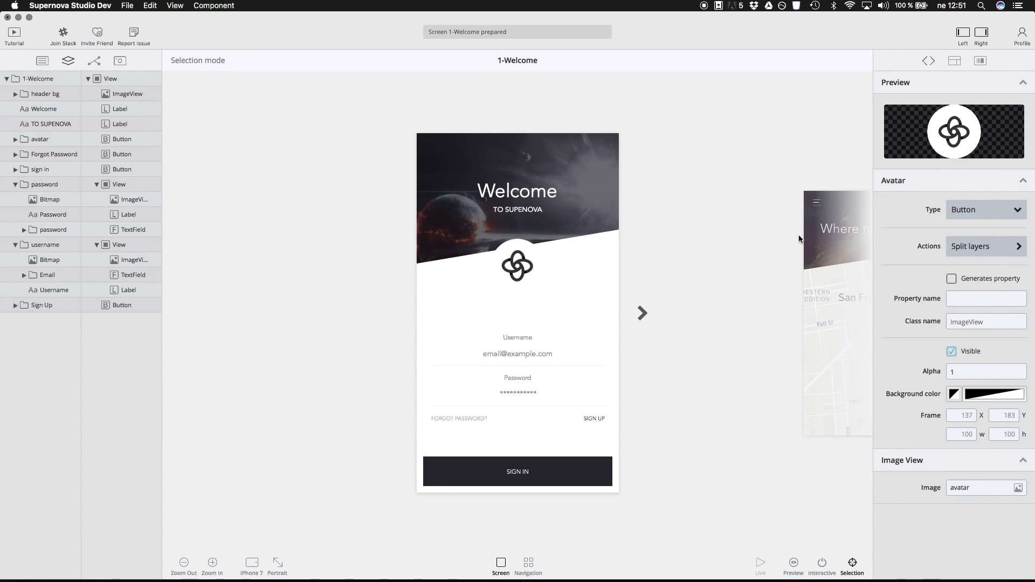
click(522, 278)
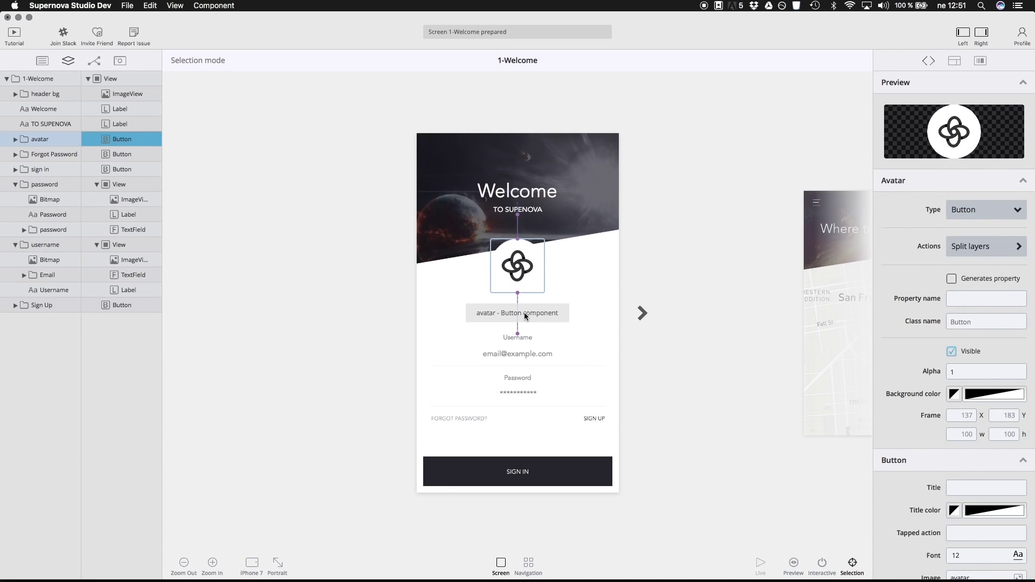
click(823, 563)
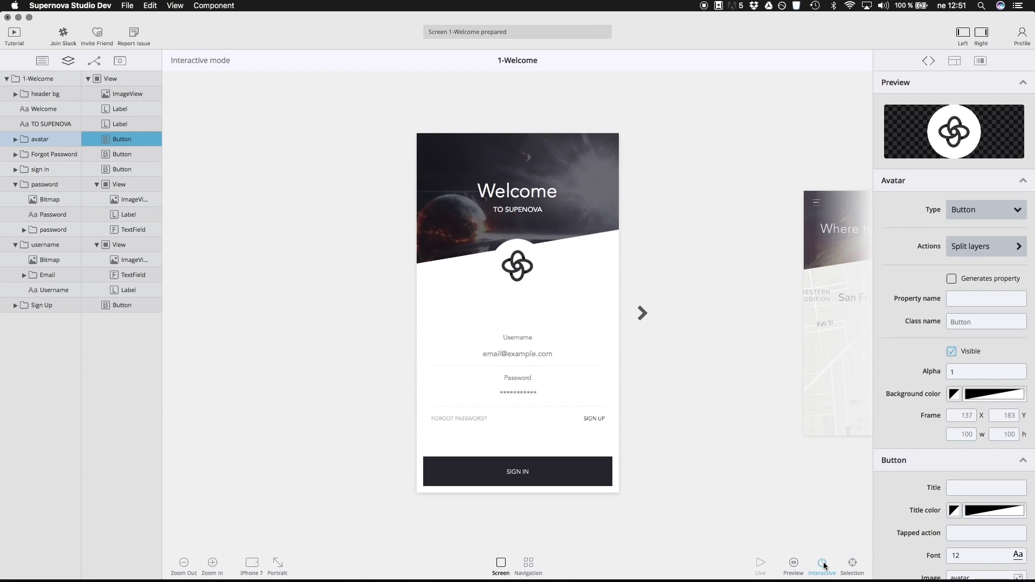
Tap the avatar button and type 'supernova.studio' into the username field
click(514, 279)
click(514, 278)
click(516, 356)
text(supernova.studio)
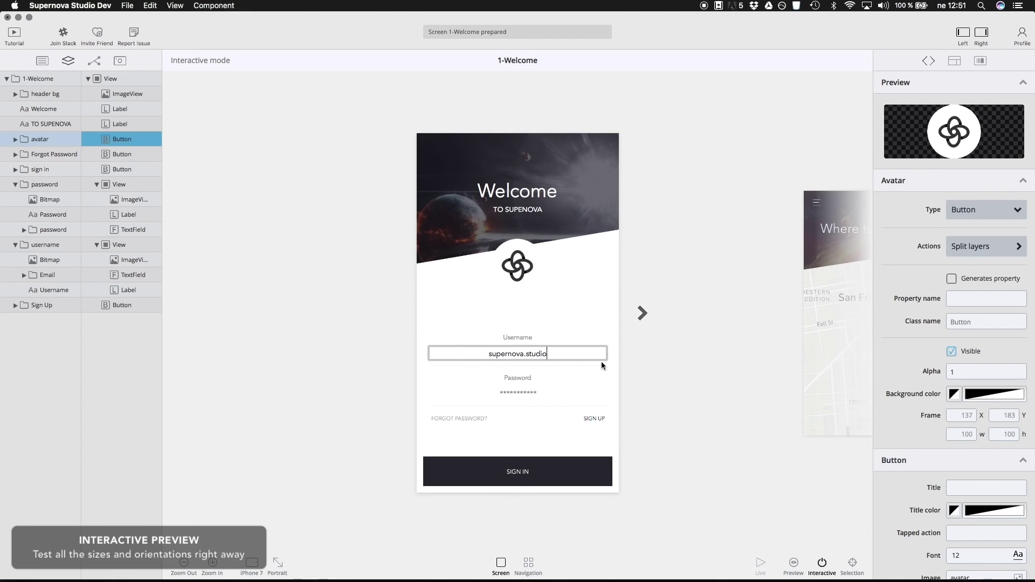
Advance through 2-Where To Observe to 3-Constellations and scroll its table list
click(642, 314)
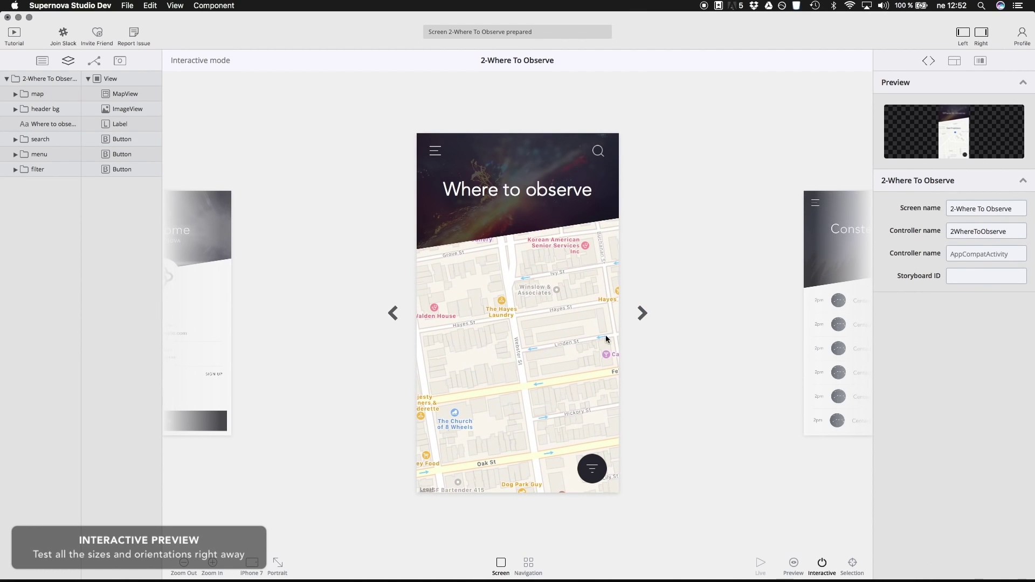
click(639, 321)
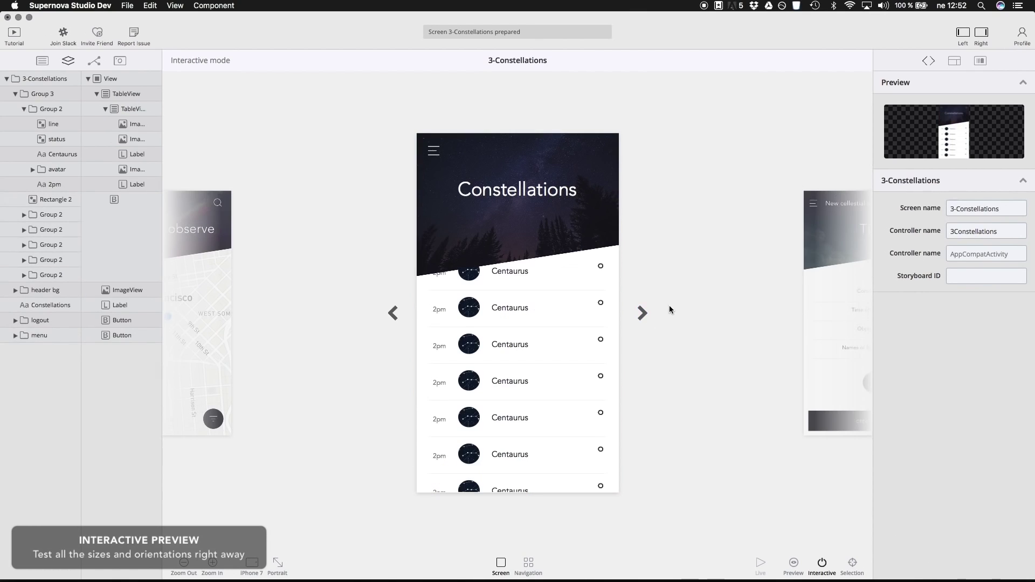
scroll(538, 445, down, 2)
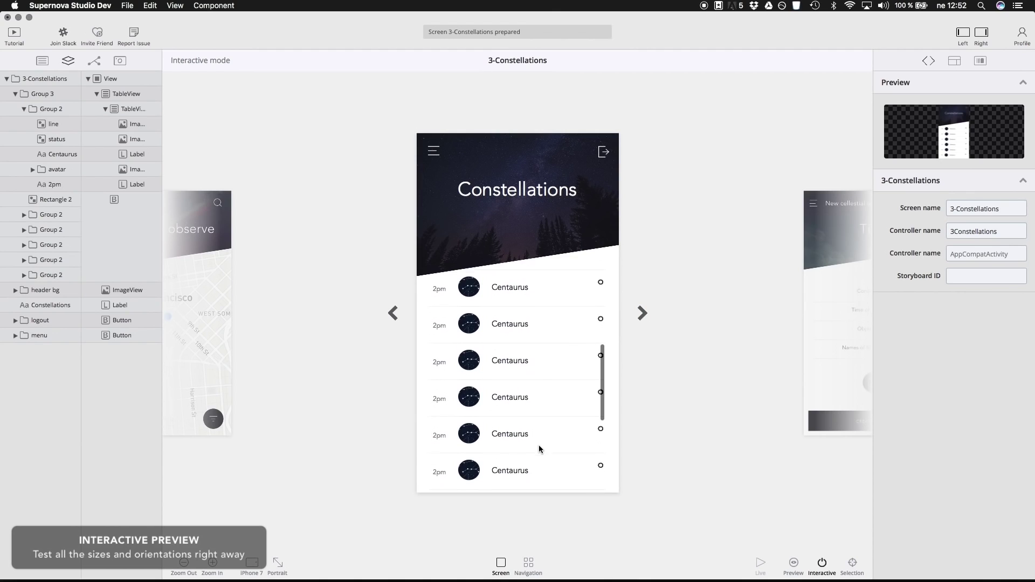
scroll(538, 449, up, 1)
scroll(538, 448, down, 1)
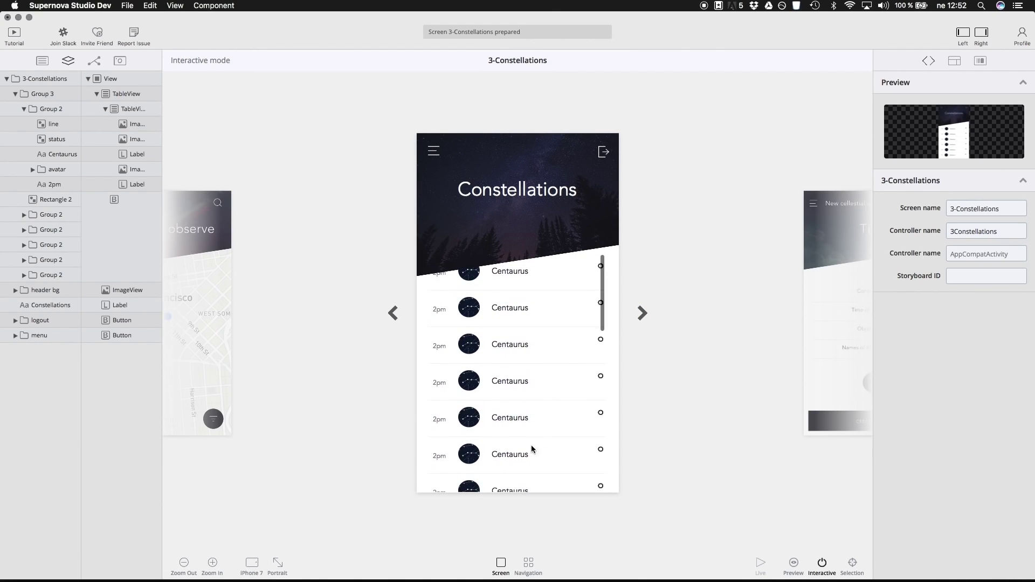
Preview 3-Constellations on an iPhone 7+ in landscape, scrolling the list, then return to portrait
click(251, 562)
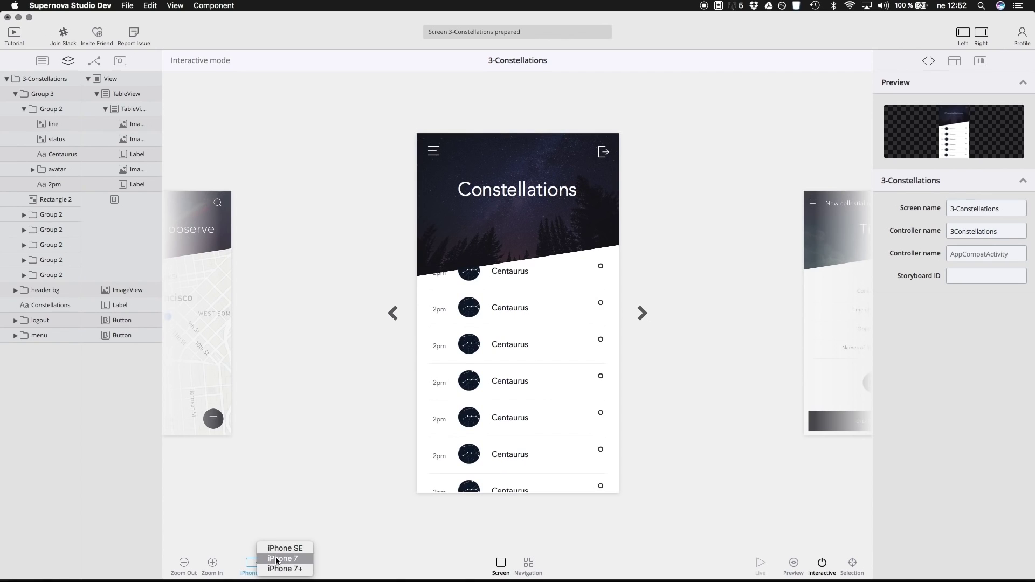
click(281, 568)
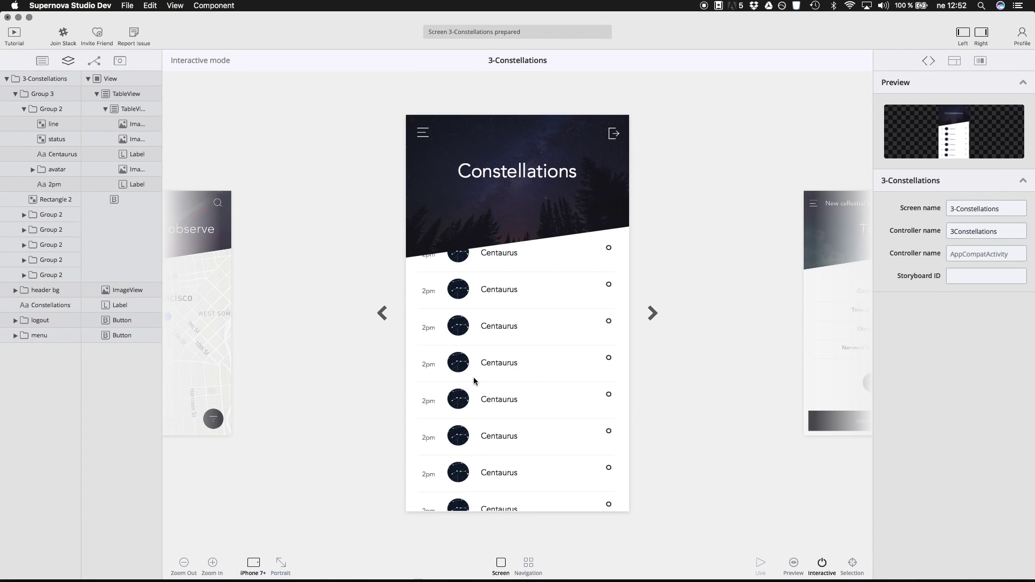
scroll(474, 381, up, 1)
click(280, 564)
click(296, 567)
scroll(495, 354, up, 1)
scroll(494, 352, up, 1)
scroll(495, 352, down, 1)
scroll(494, 352, up, 1)
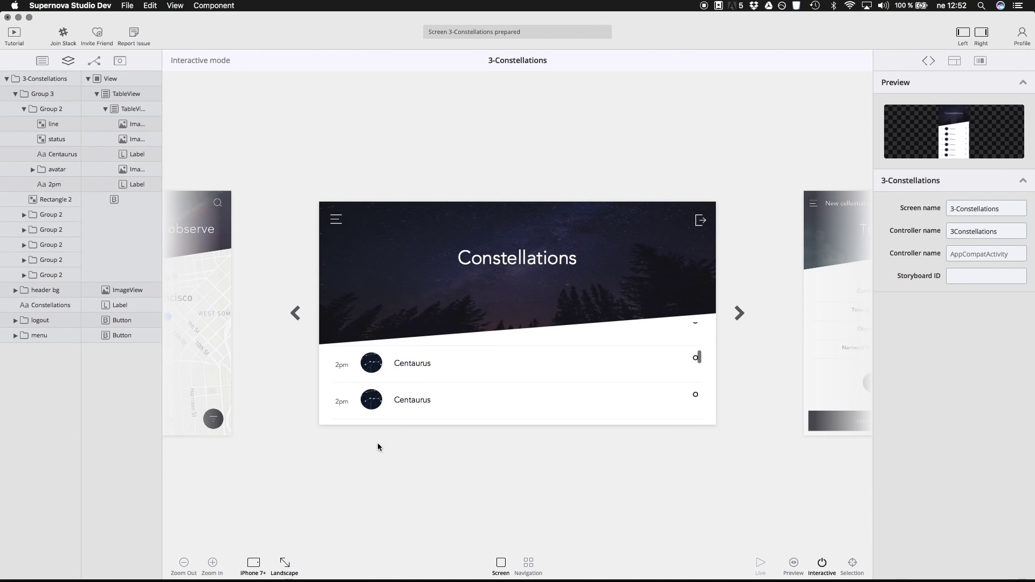
click(311, 562)
Select the constellations table view and set its margin constraint to 0 in Layout
click(852, 562)
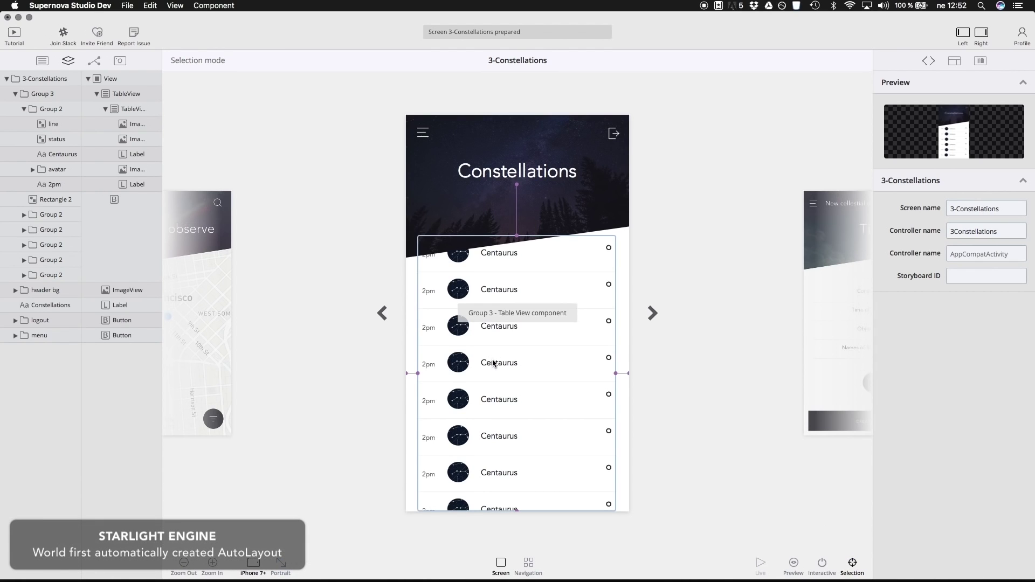
click(494, 363)
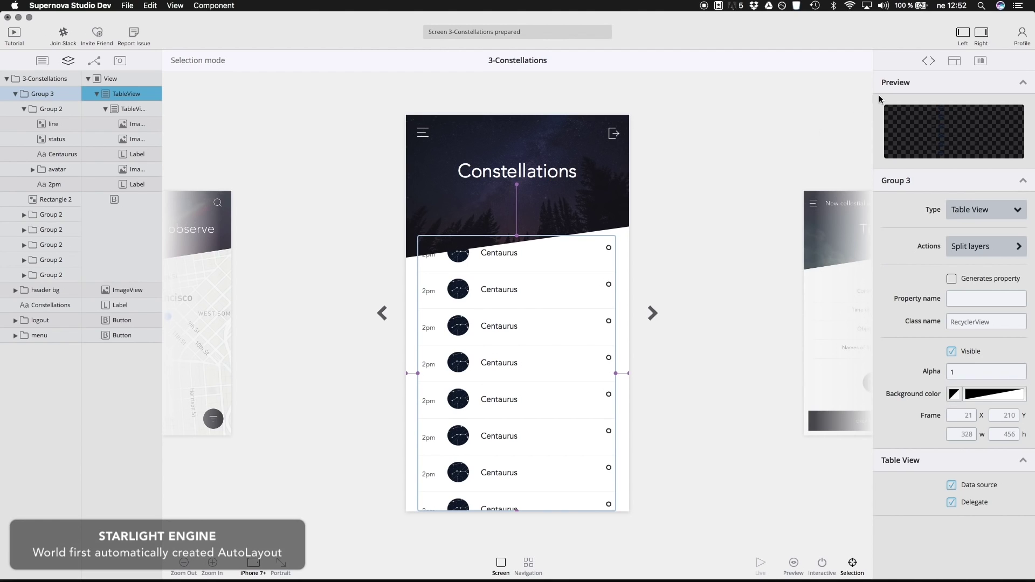
click(951, 64)
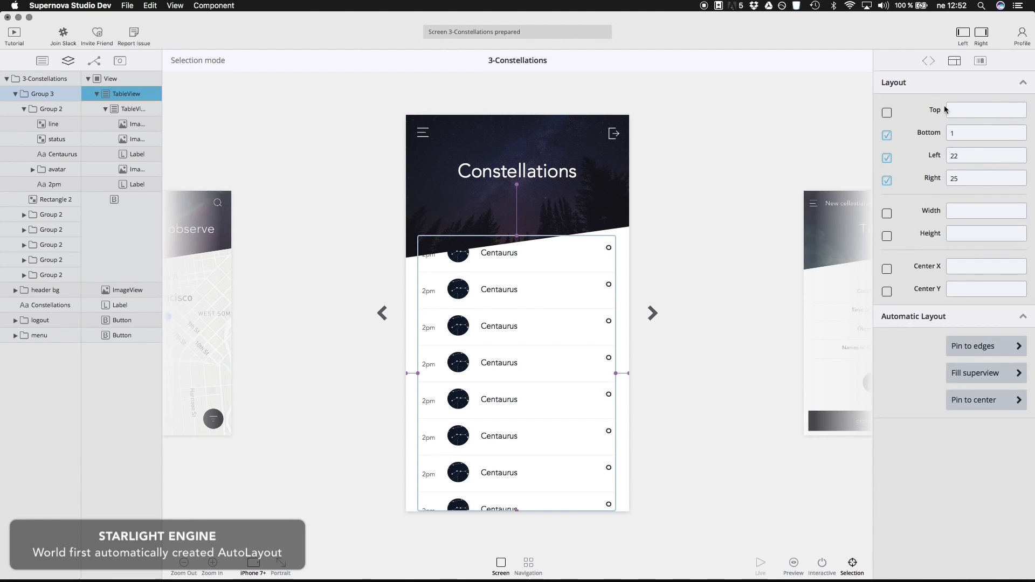
double_click(968, 157)
text(0)
key(Return)
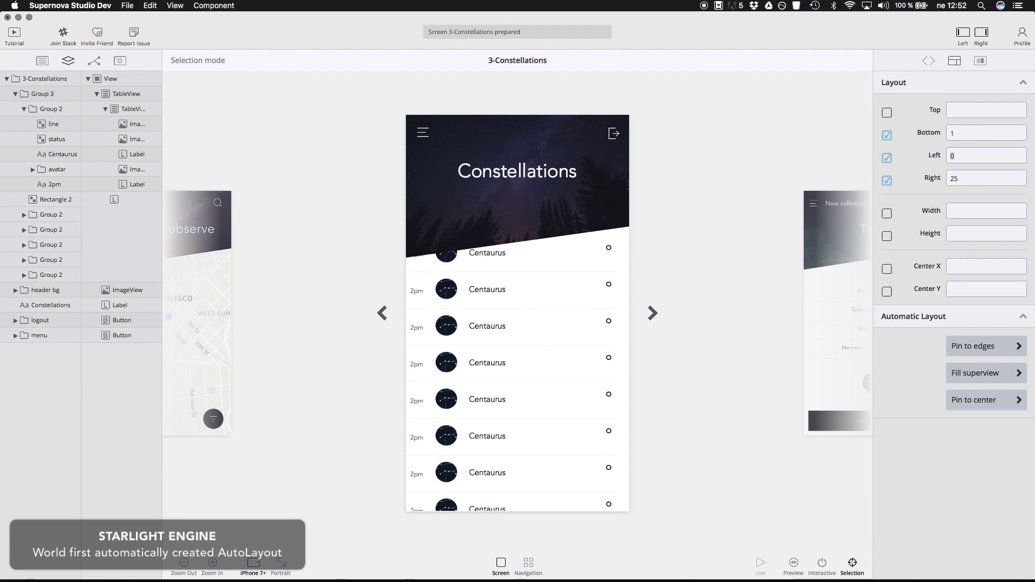
Scroll the table in interactive preview, apply the 0 right margin, and view the screen flow
click(822, 564)
scroll(499, 348, down, 2)
scroll(498, 349, down, 5)
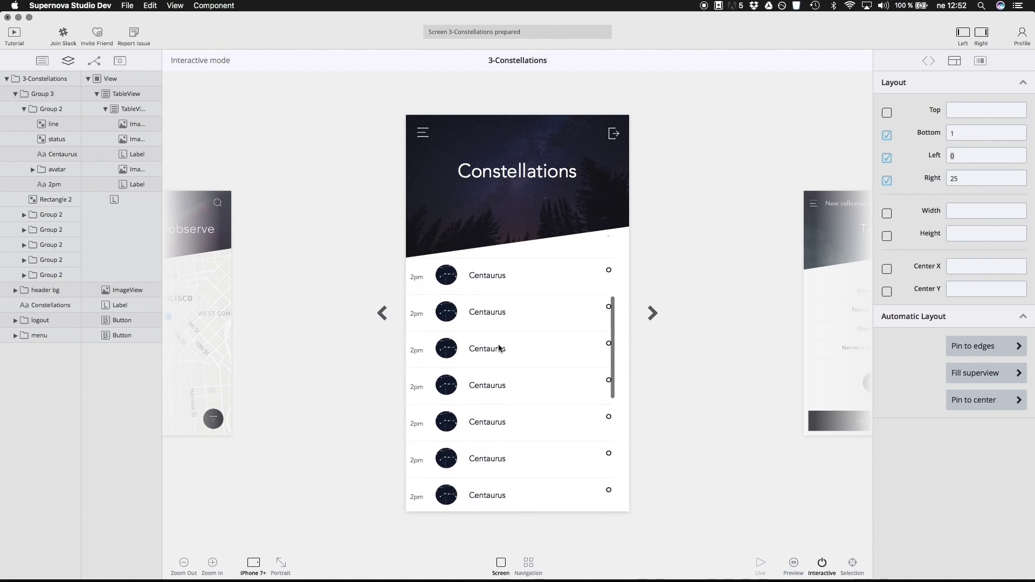
scroll(498, 349, up, 5)
scroll(499, 348, up, 5)
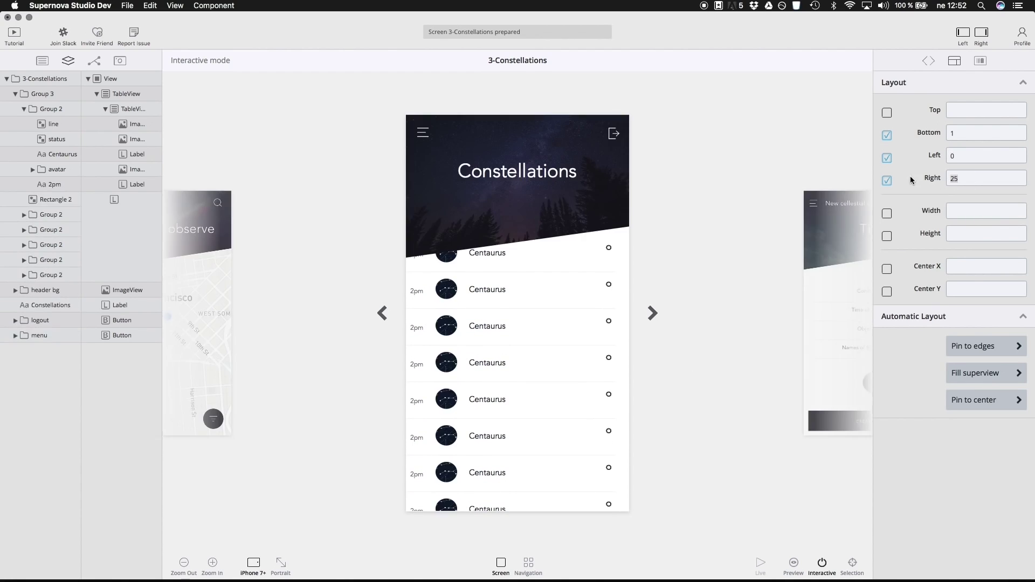
key(Return)
click(527, 563)
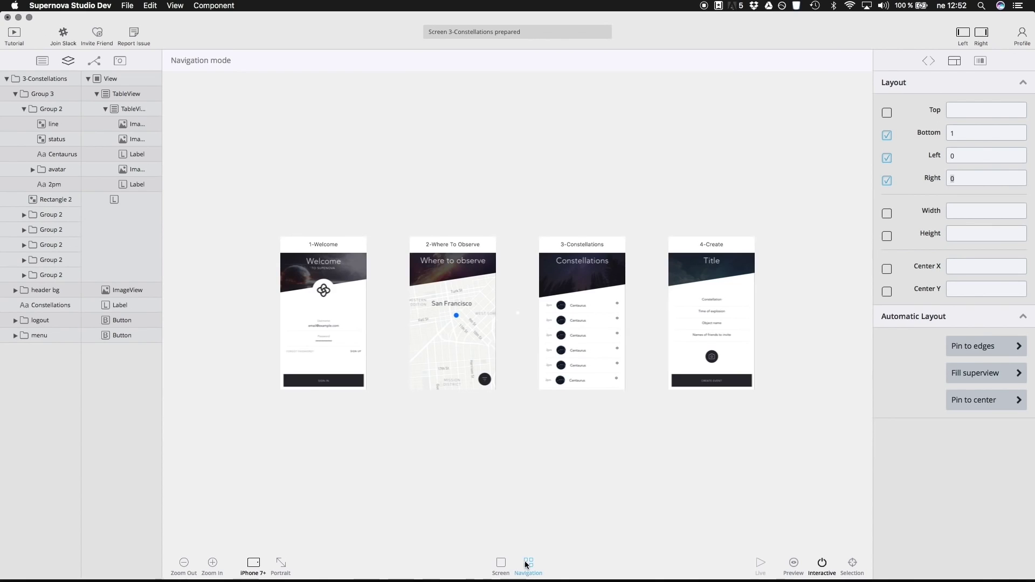
Arrange the screens: 2-Where To Observe and 4-Create on top, 3-Constellations below
click(104, 64)
drag(465, 294, 458, 217)
drag(598, 286, 464, 398)
drag(711, 299, 603, 221)
Add push segues from 1-Welcome to 2-Where To Observe and 3-Constellations, and to 4-Create
drag(364, 307, 574, 255)
click(440, 266)
click(578, 257)
drag(341, 351, 436, 407)
click(436, 408)
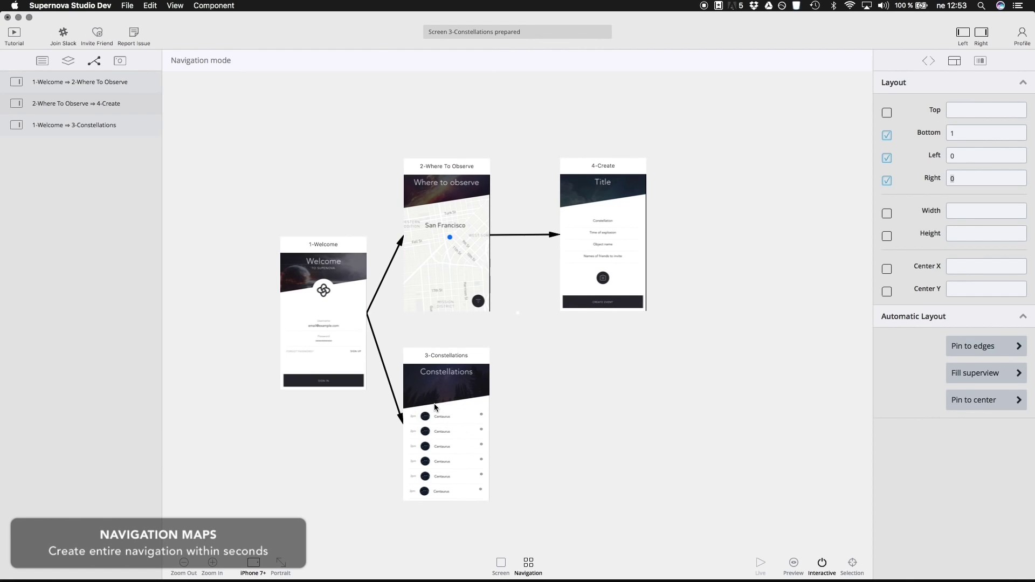
Confirm the 1-Welcome to 2-Where To Observe segue's style is Push in the Segue inspector
click(109, 91)
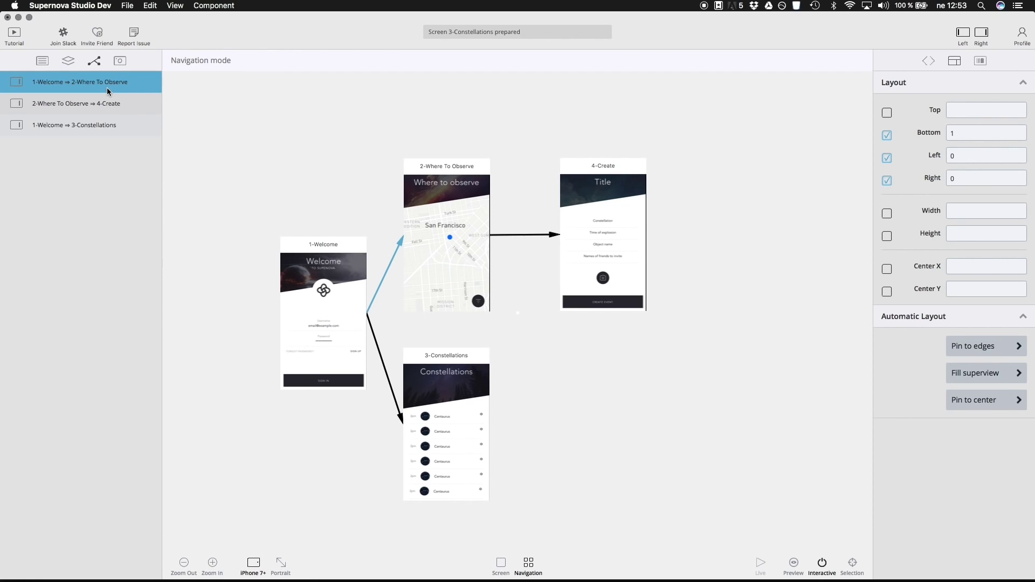
click(931, 60)
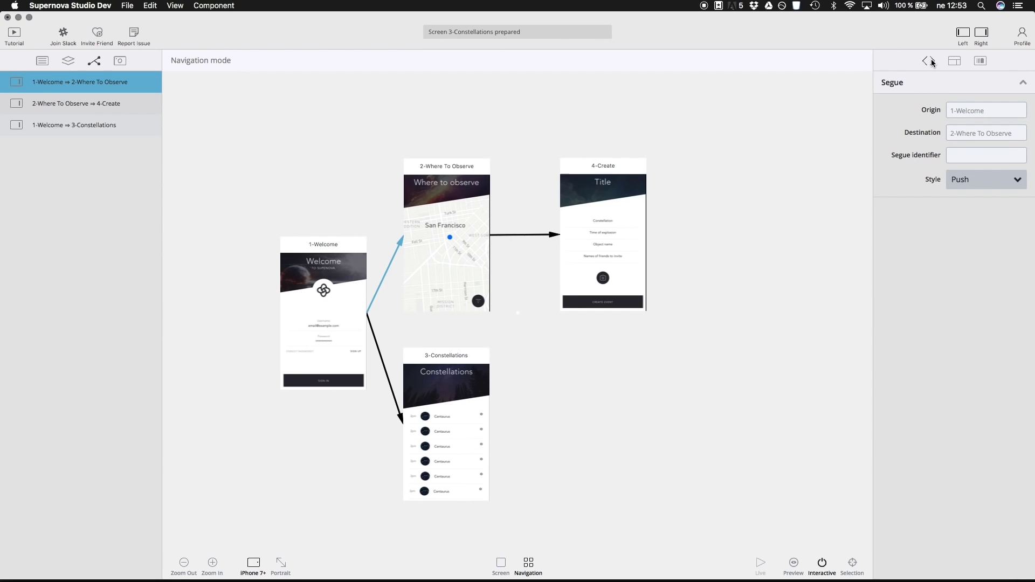
click(964, 178)
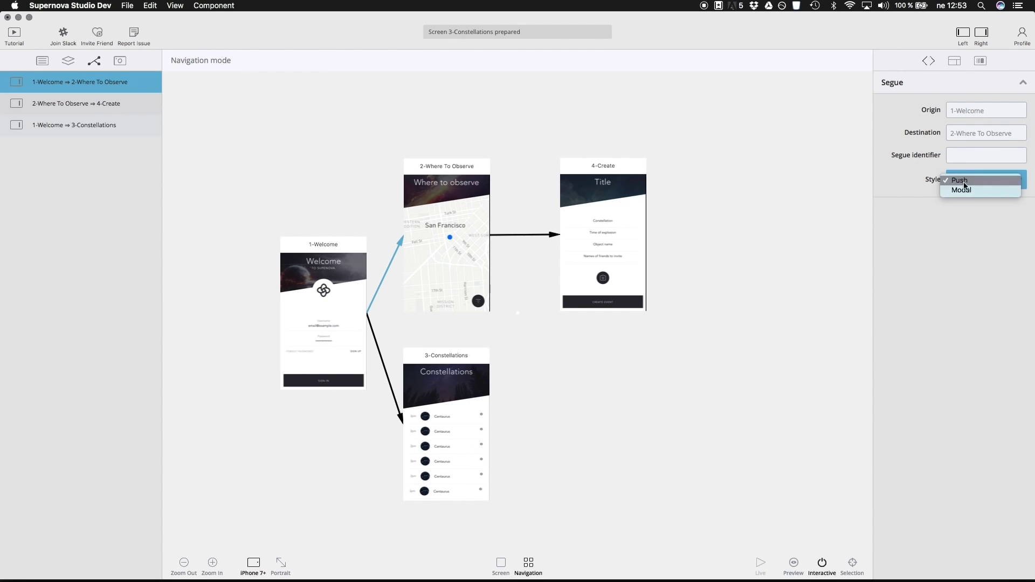
click(946, 136)
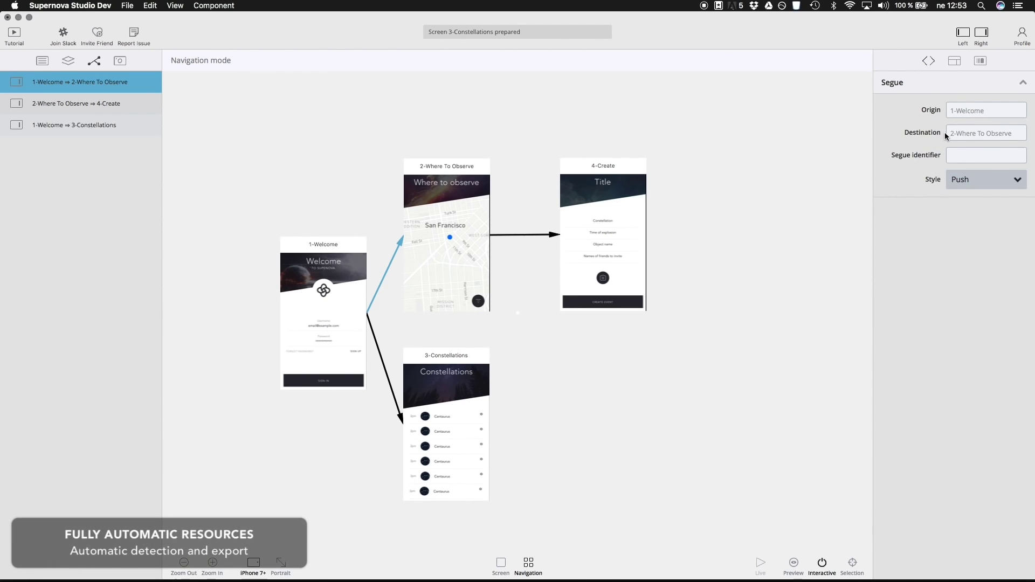
Review the add and 100x100 avatar image resources, keeping the avatar marked Exportable
click(121, 62)
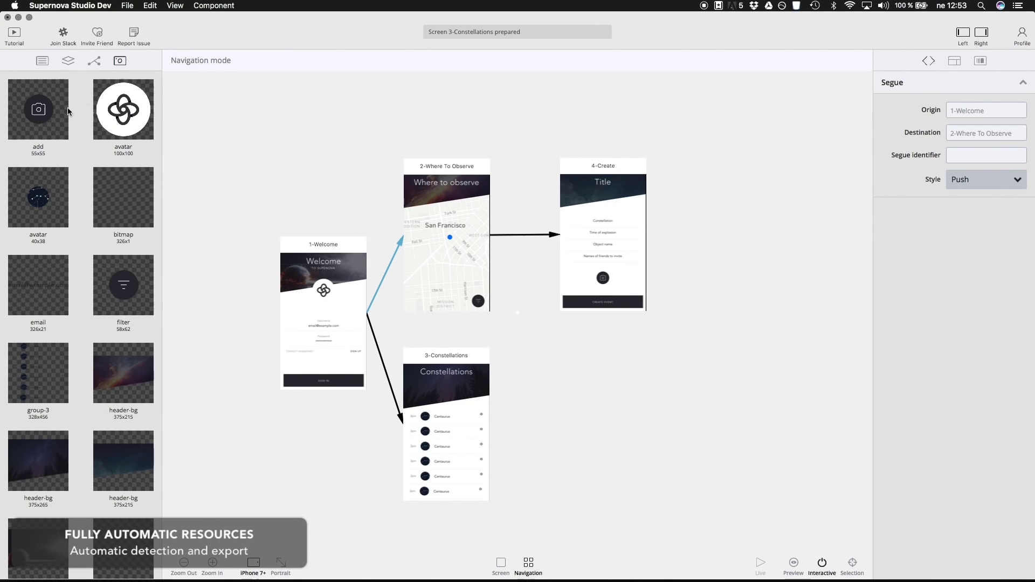
click(58, 130)
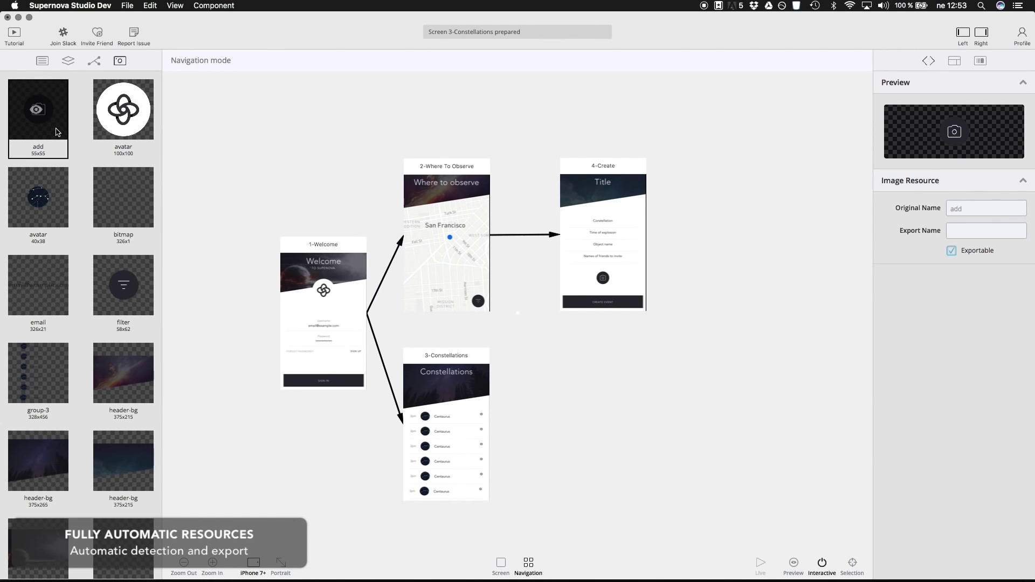
click(108, 135)
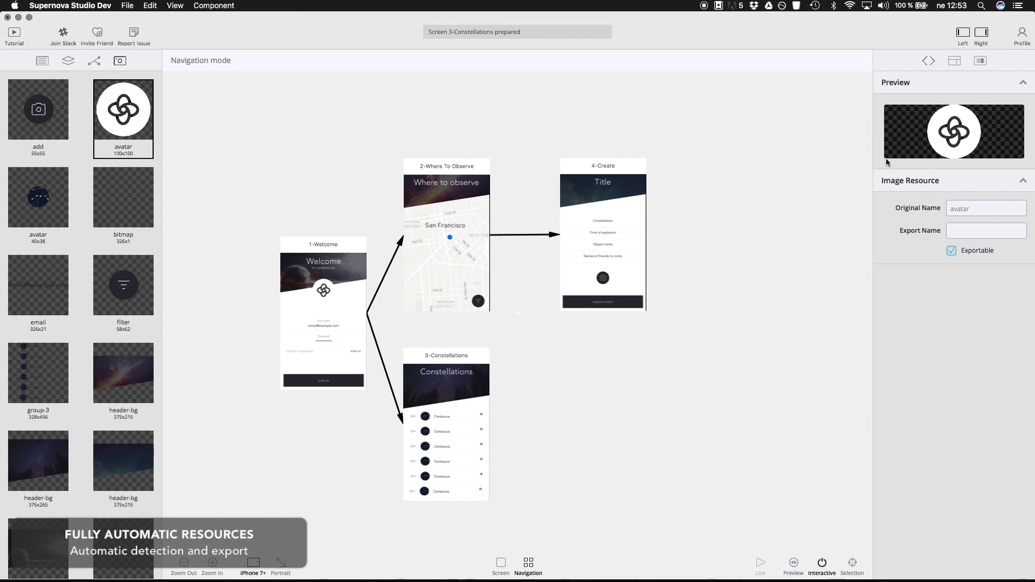
click(963, 252)
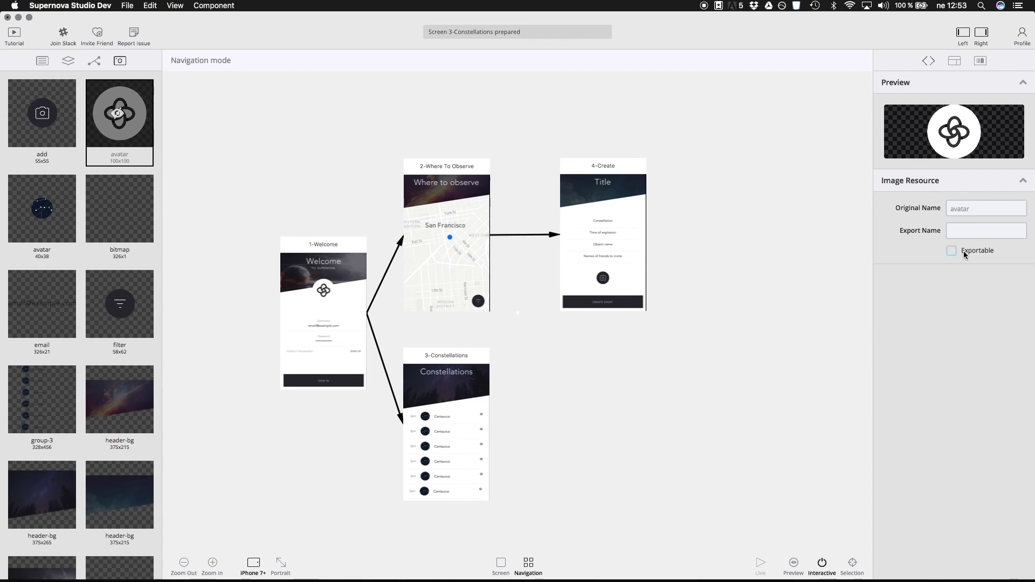
click(963, 252)
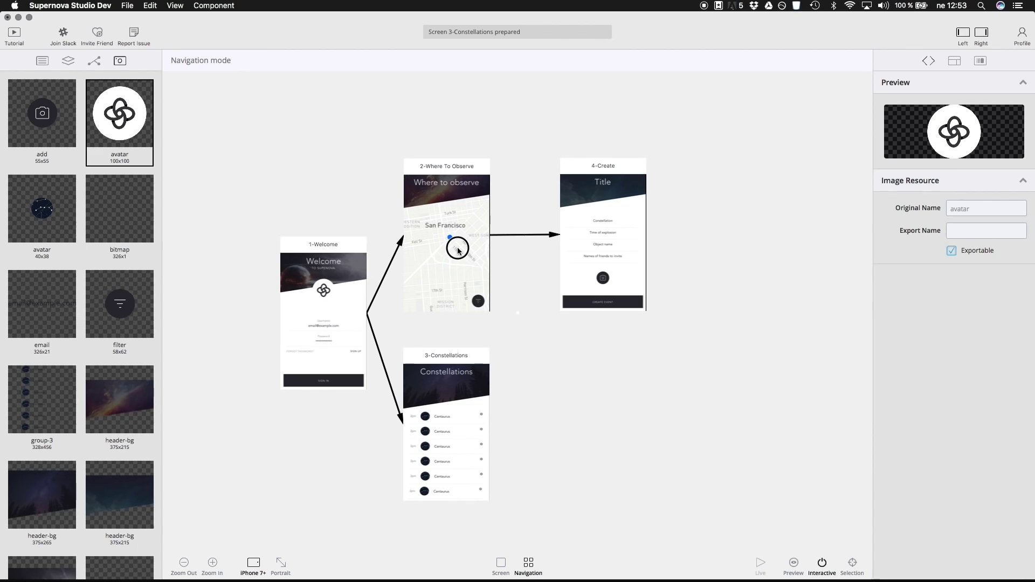
Nudge 2-Where To Observe, 4-Create and 3-Constellations into a neater map layout
drag(457, 251, 484, 234)
drag(571, 241, 593, 225)
drag(429, 411, 461, 408)
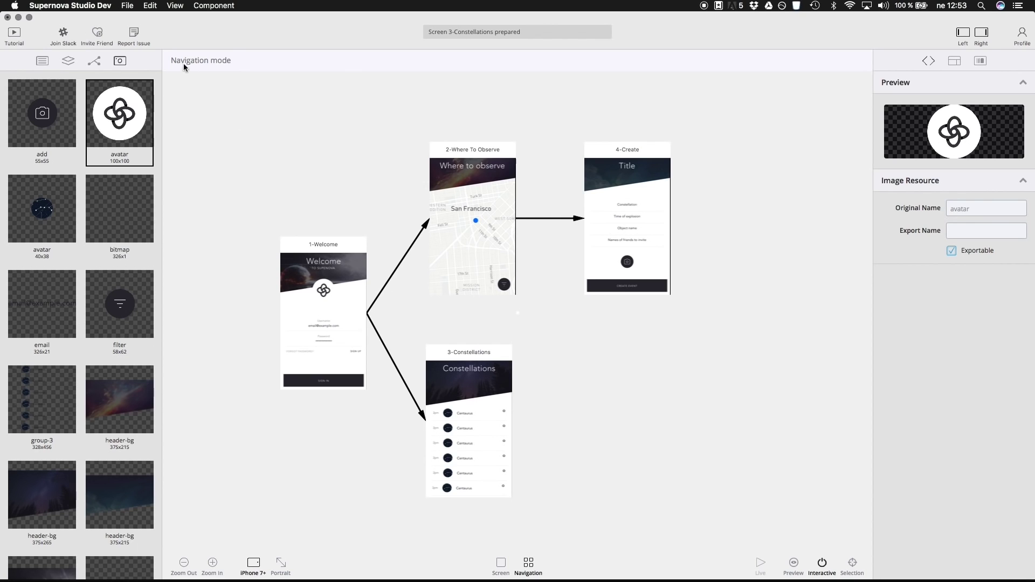
click(128, 6)
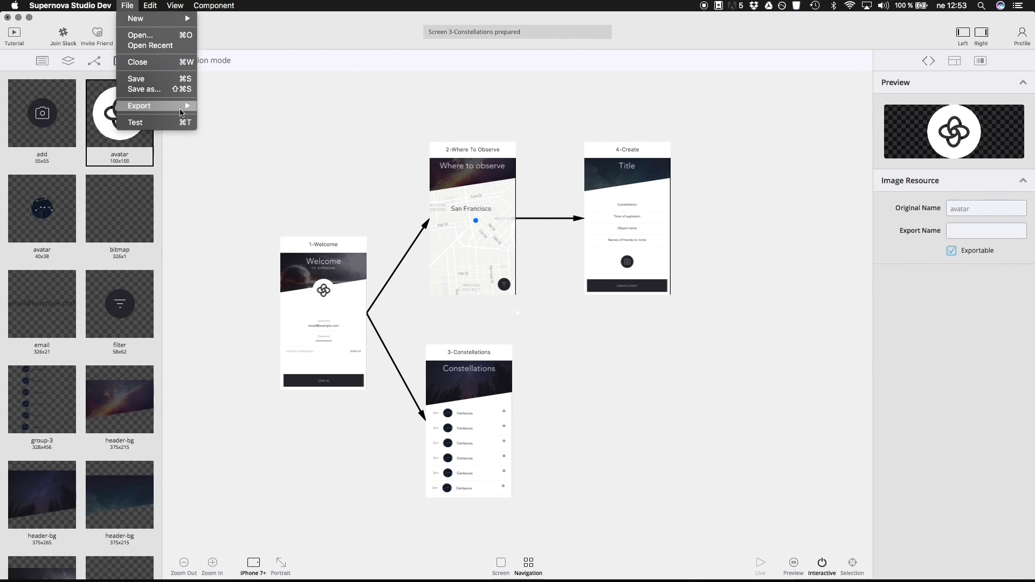
mouse_move(184, 108)
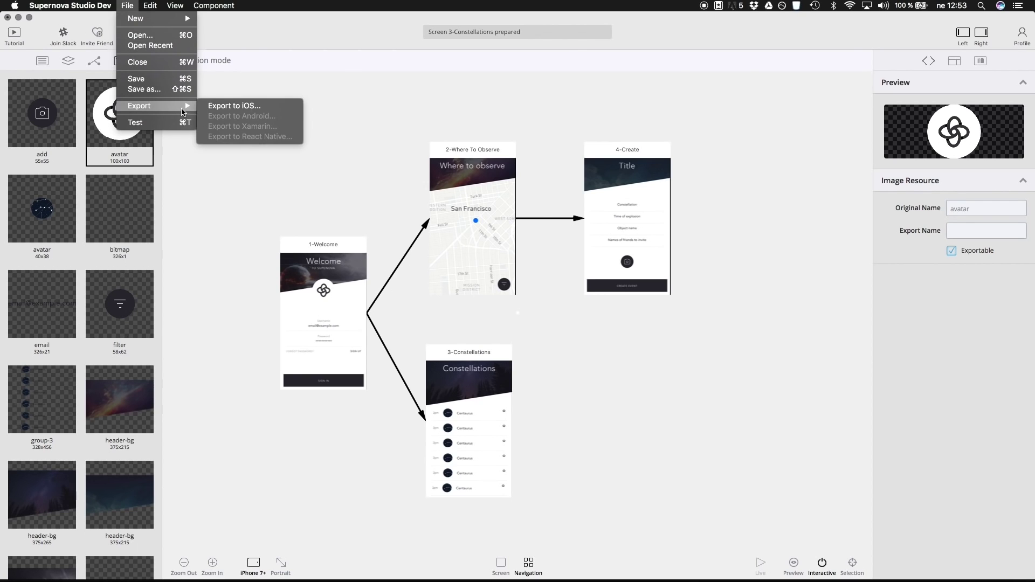
click(229, 105)
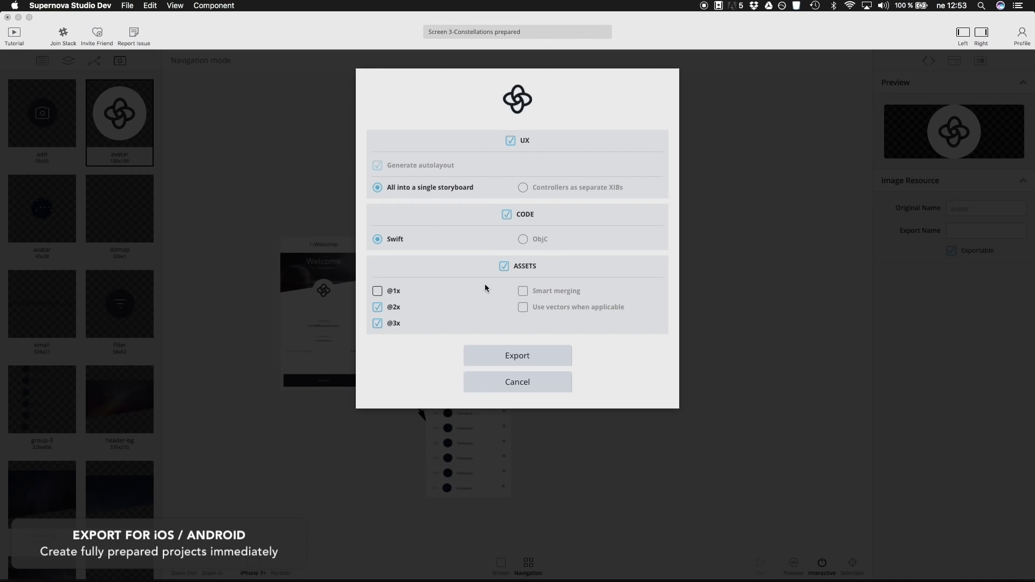
click(510, 356)
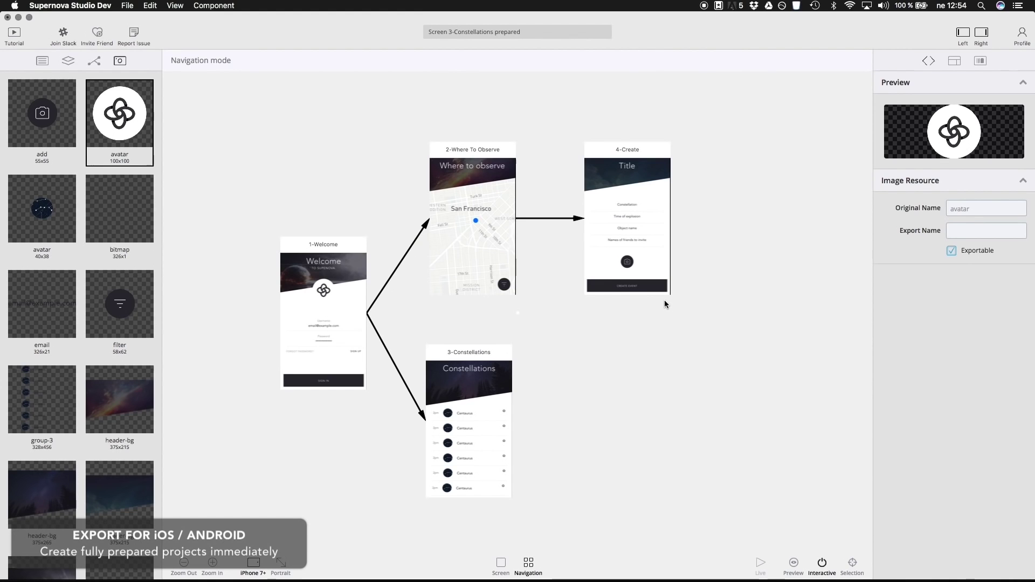
Open the exported folder's Project.xcodeproj in Xcode
key(super+m)
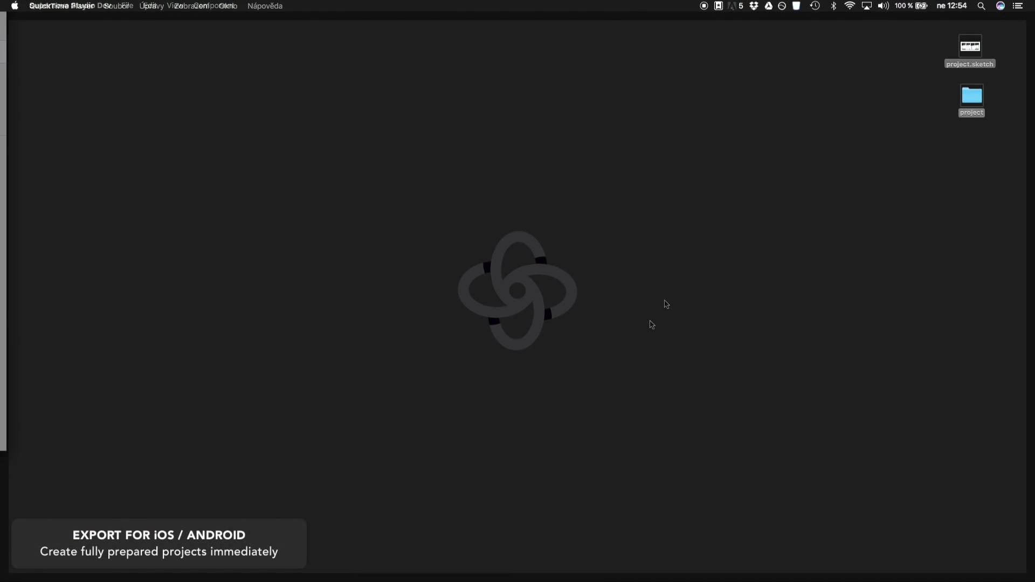
double_click(973, 101)
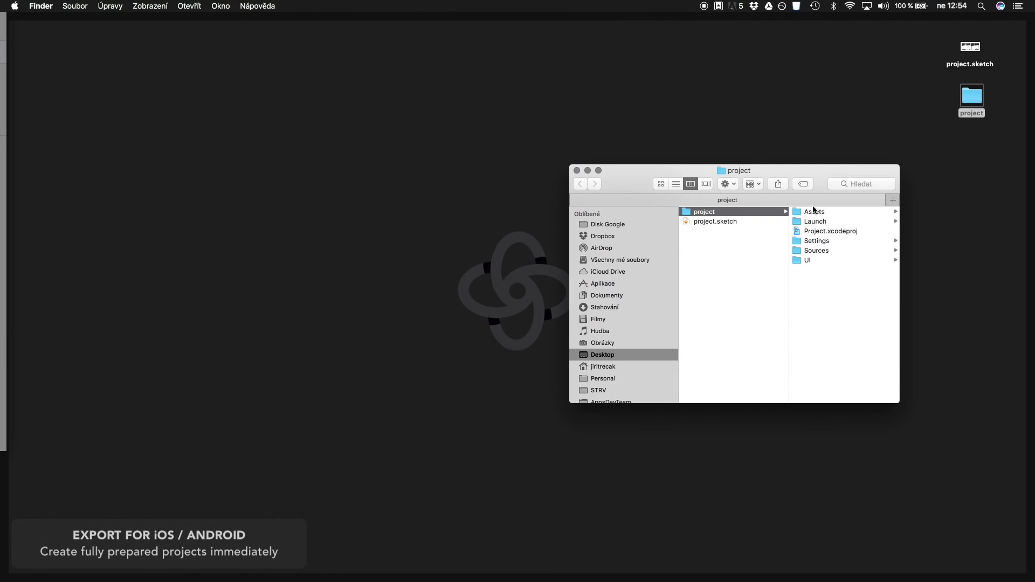
double_click(760, 230)
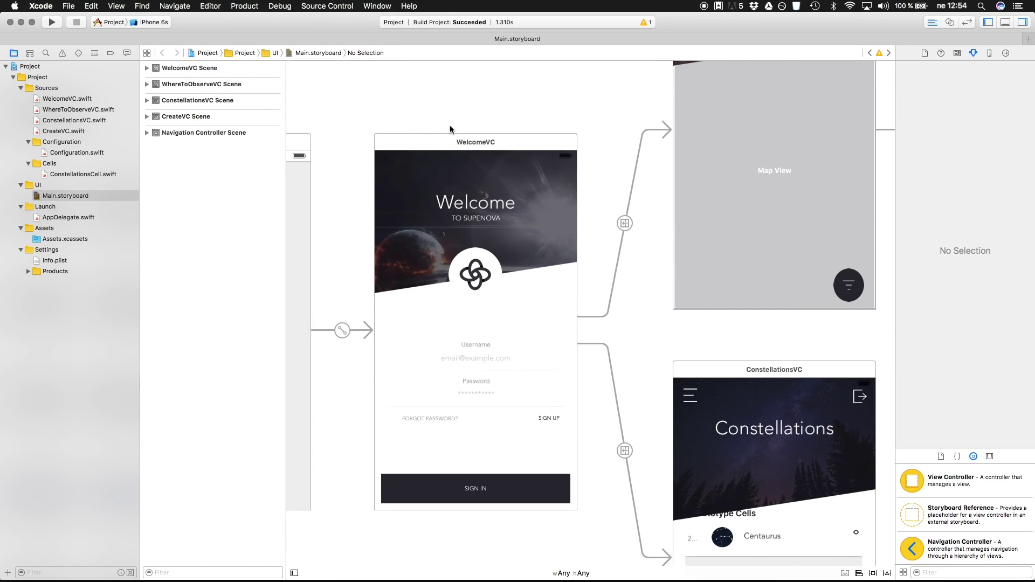
Inspect WelcomeVC, its avatar and SIGN IN in Main.storyboard, then run the app in the iPhone 6s Simulator
click(421, 145)
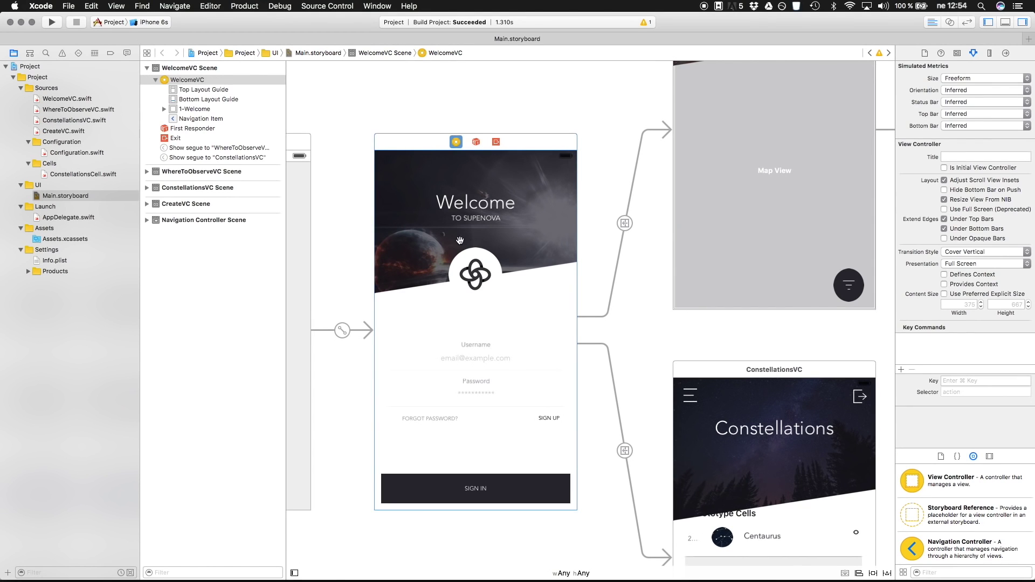
click(481, 276)
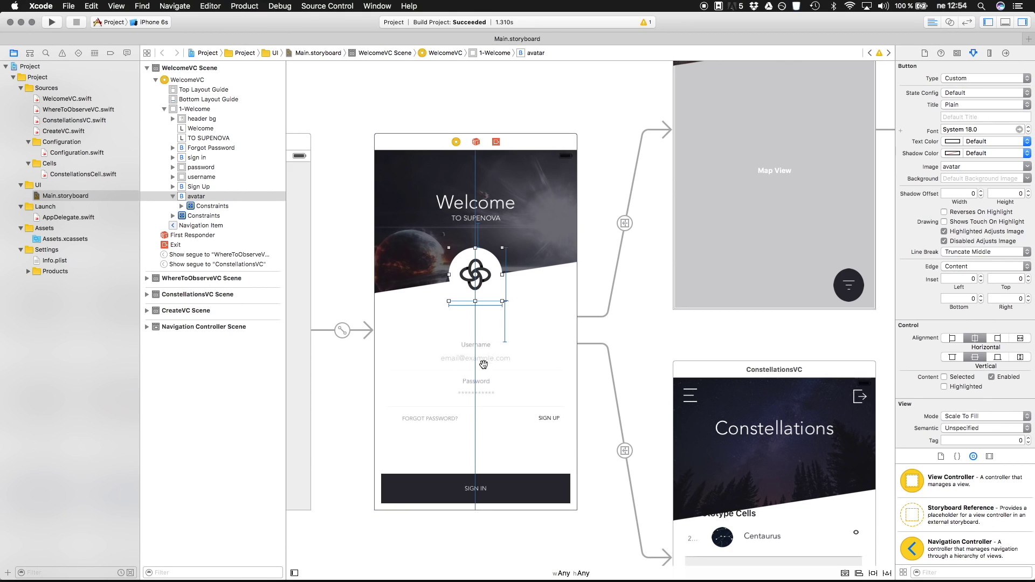
click(423, 482)
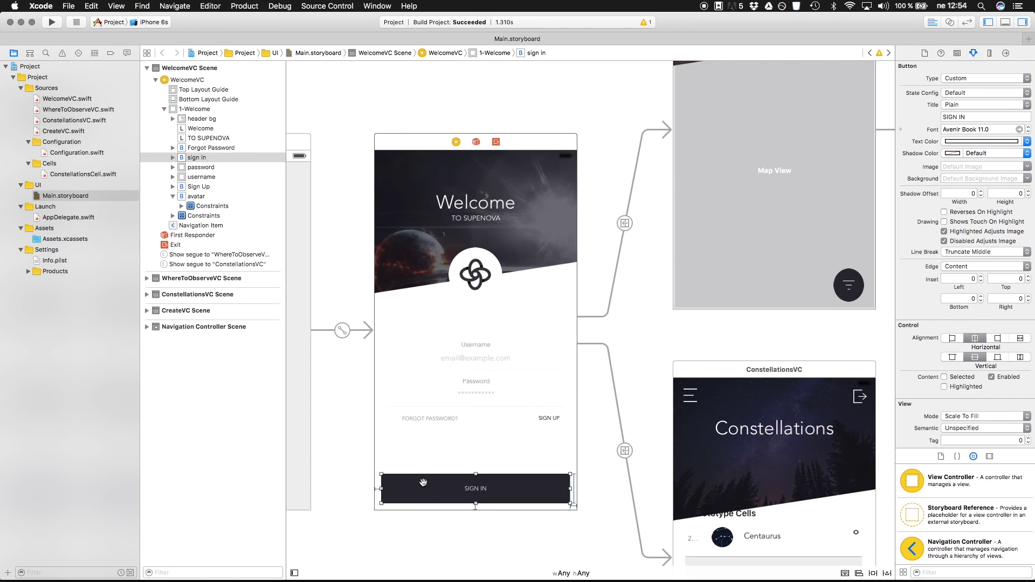
key(super+b)
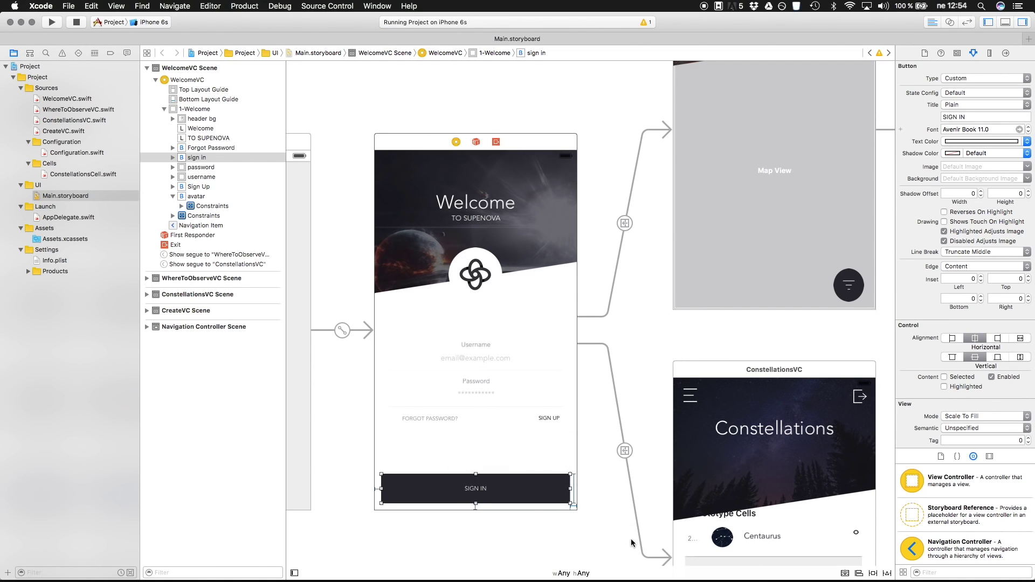
click(666, 575)
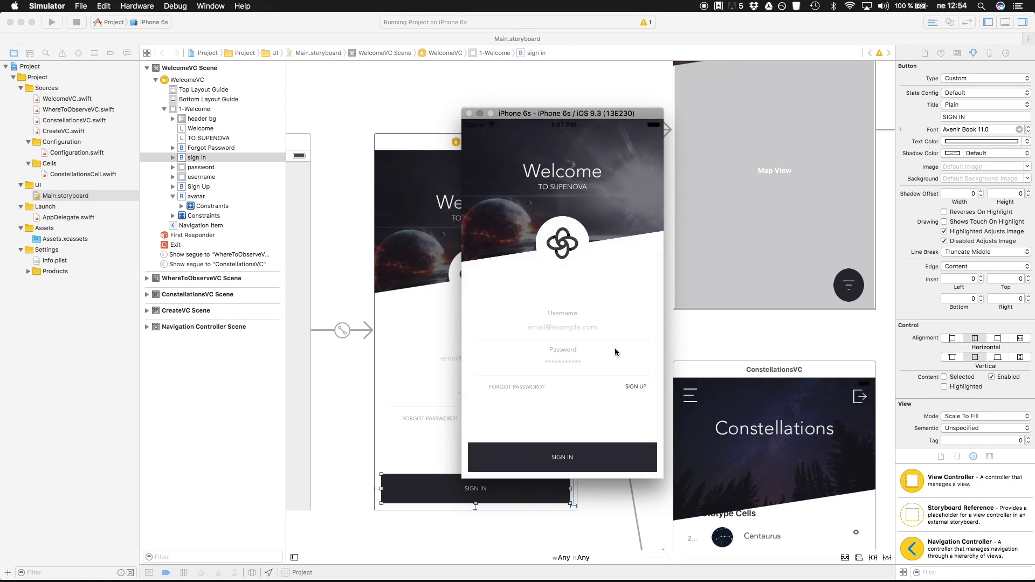
Tap the avatar and SIGN IN buttons, then enter 'supernova.studio' as the username
click(573, 242)
click(573, 242)
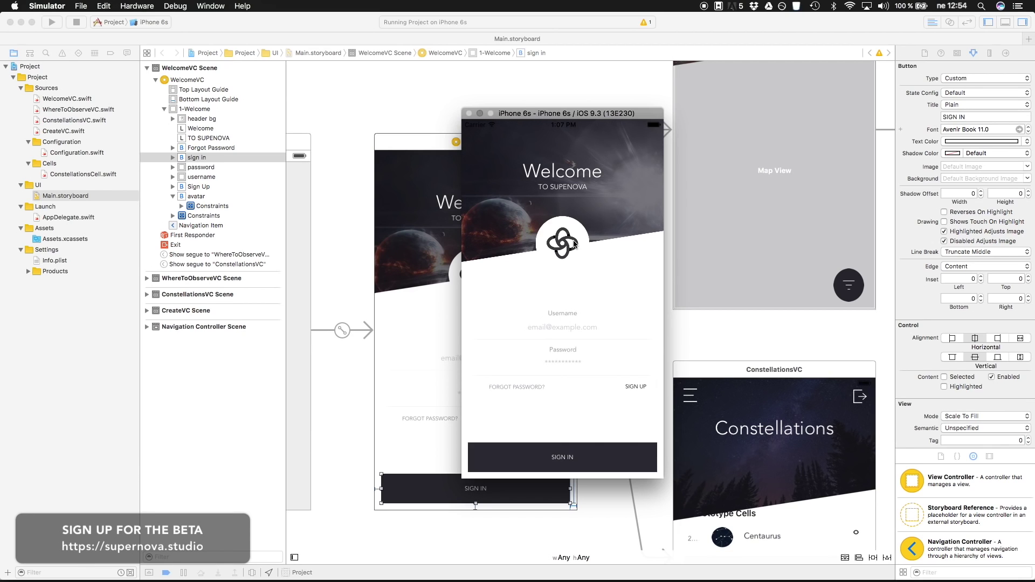
click(561, 466)
text(supernova.studio)
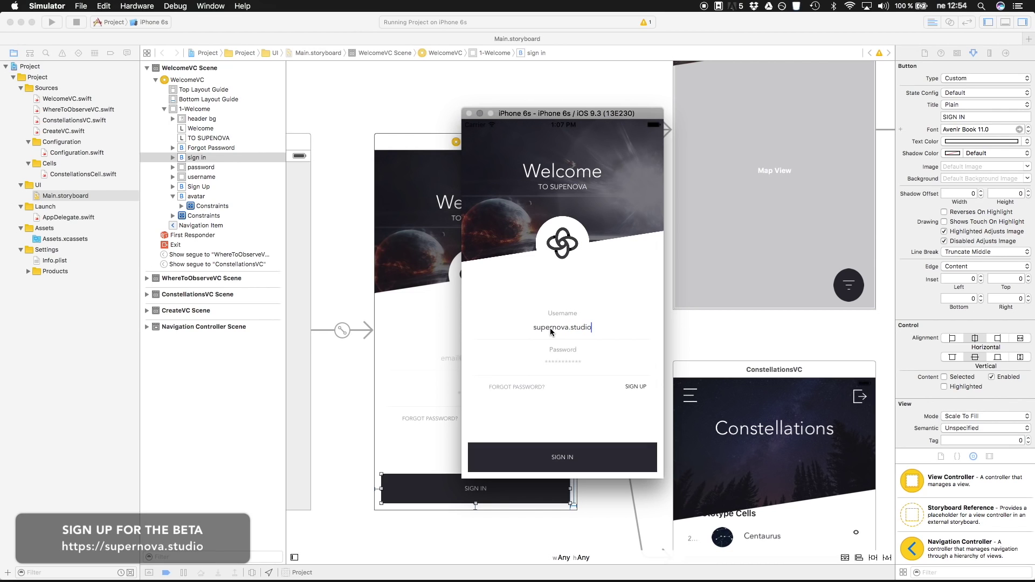